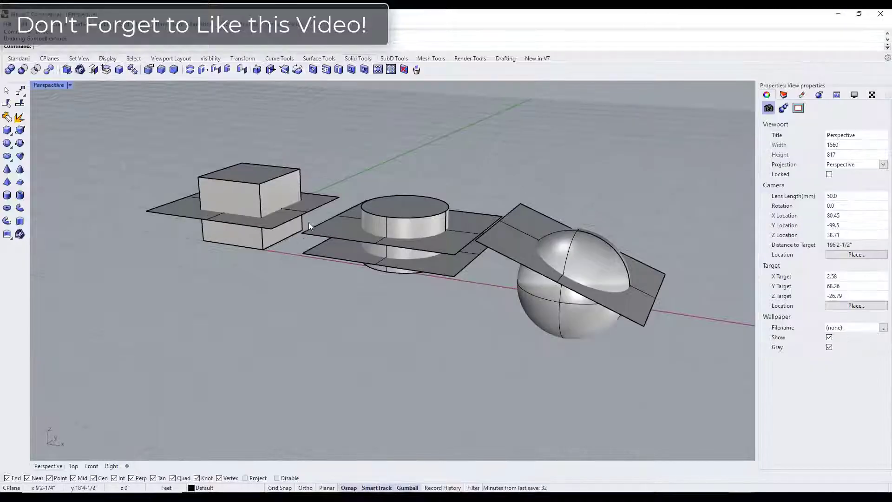
Step: Split the box using the horizontal plane that crosses it as the cutting object
mouse_move(308, 224)
right_down()
mouse_move(313, 235)
mouse_move(307, 215)
right_up()
scroll(316, 236, down, 4)
scroll(318, 234, up, 6)
click(244, 150)
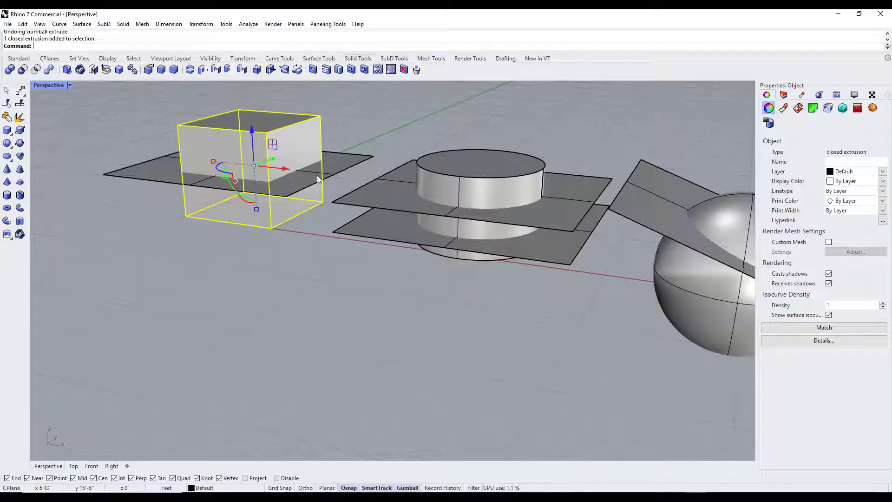
click(359, 128)
scroll(319, 123, up, 4)
scroll(319, 123, down, 4)
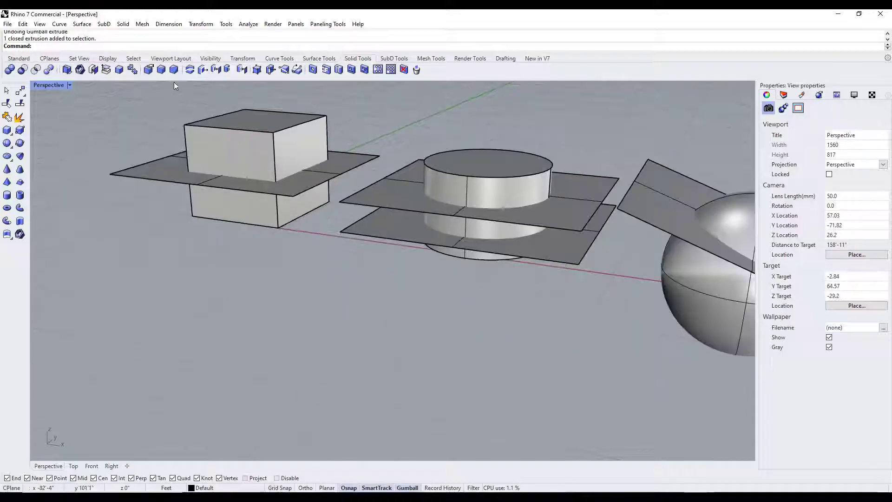
scroll(163, 106, up, 2)
text(Split)
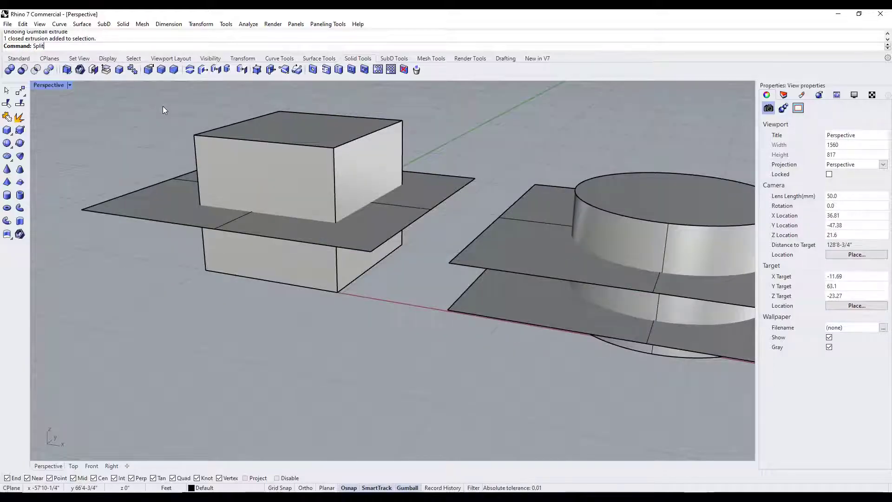
key(Return)
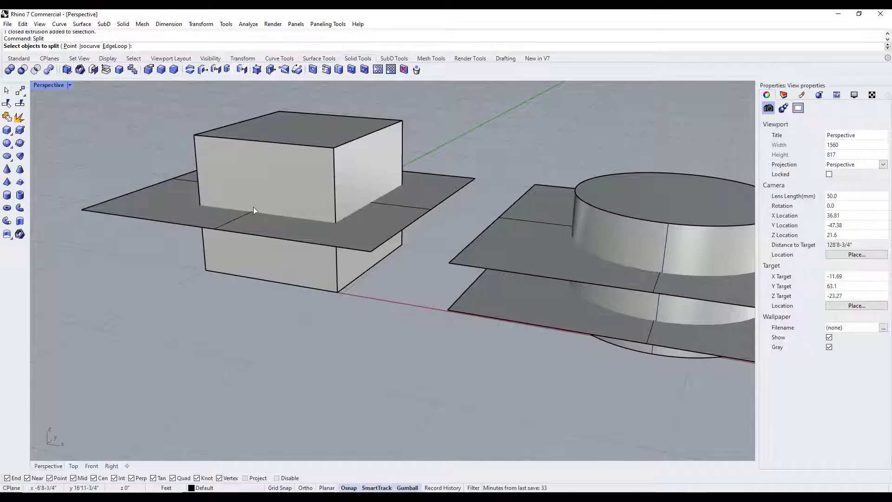
click(286, 173)
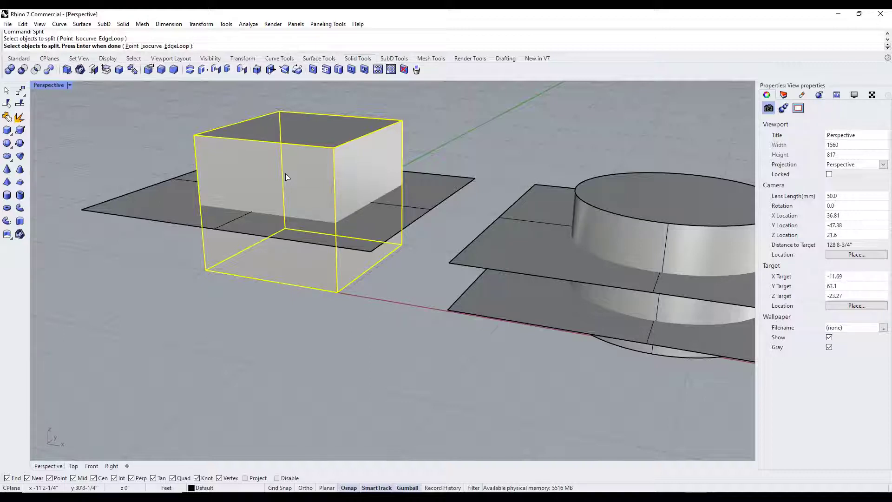
key(Return)
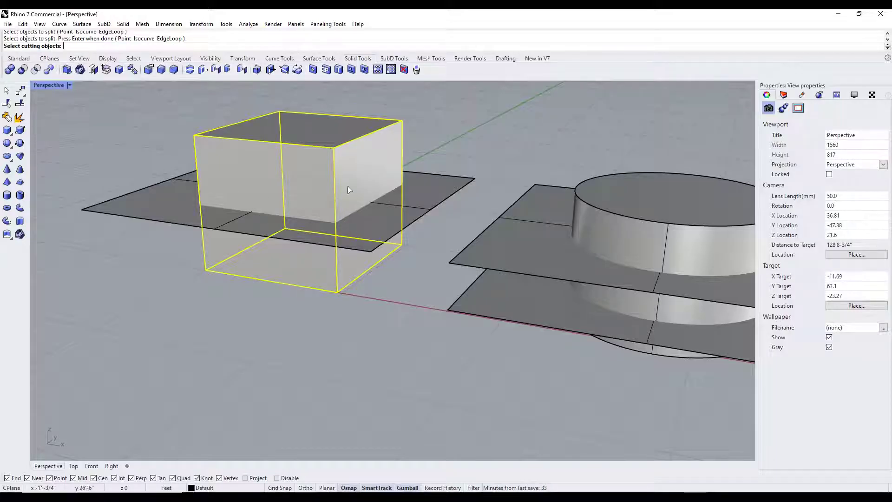
click(422, 198)
key(Return)
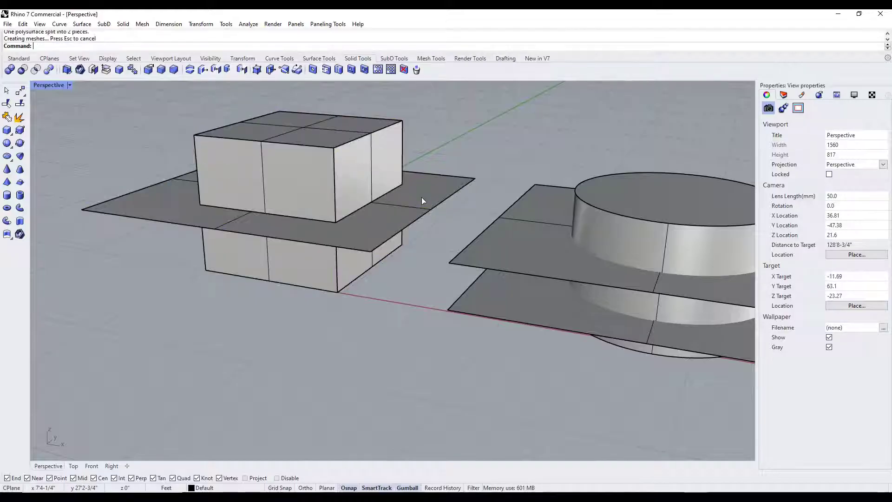
Step: Move the cutting plane away to the side of the box and lift the box's upper half above the lower half
scroll(417, 208, down, 5)
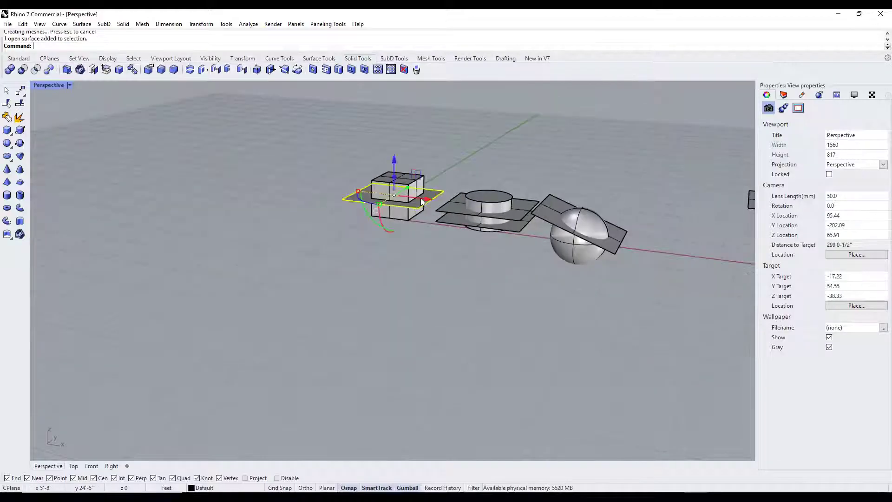
click(420, 198)
drag(422, 198, 336, 187)
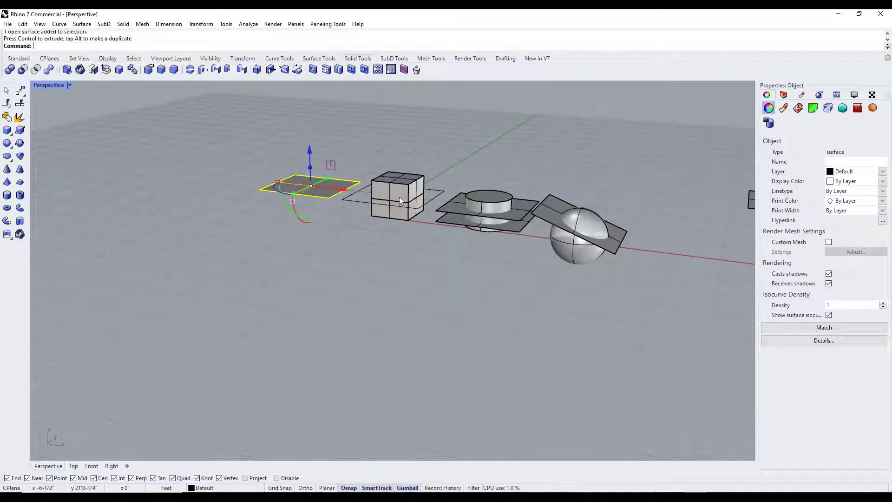
click(399, 191)
scroll(400, 191, up, 6)
drag(393, 142, 394, 113)
scroll(430, 176, up, 6)
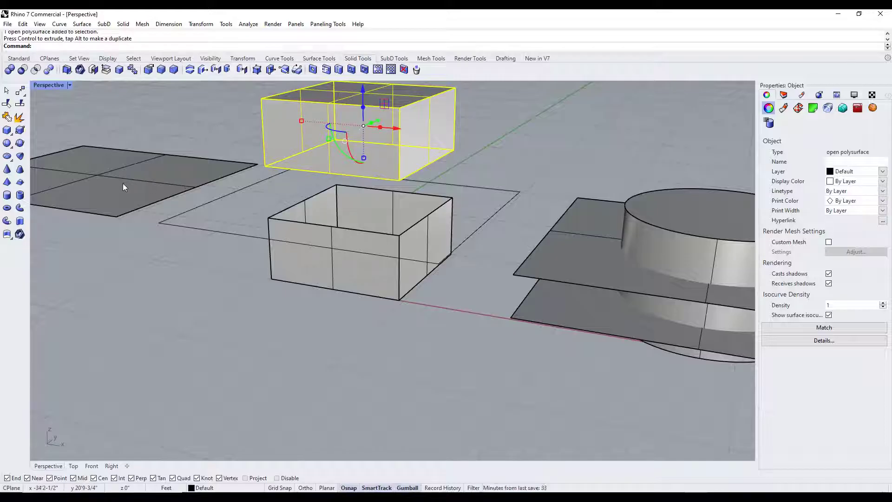
Step: Split the cylinder using the two horizontal planes that cross it as cutting objects
scroll(119, 182, down, 2)
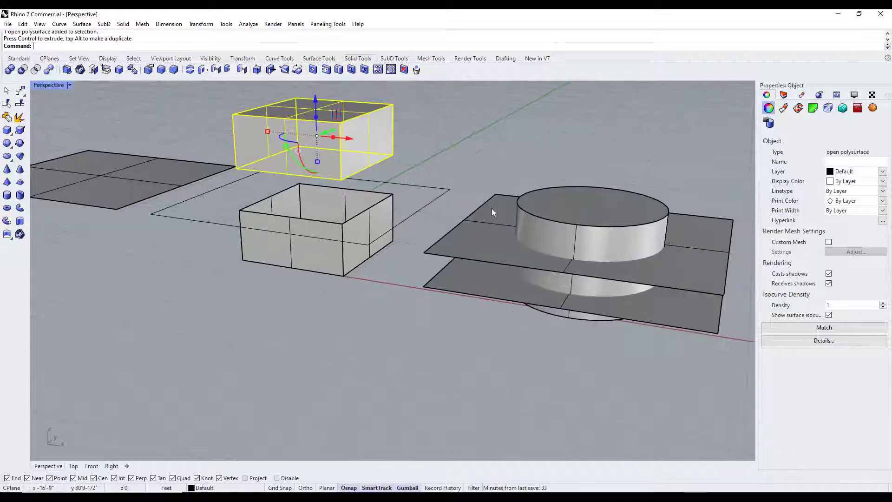
scroll(579, 240, up, 3)
scroll(253, 197, down, 5)
scroll(445, 220, up, 7)
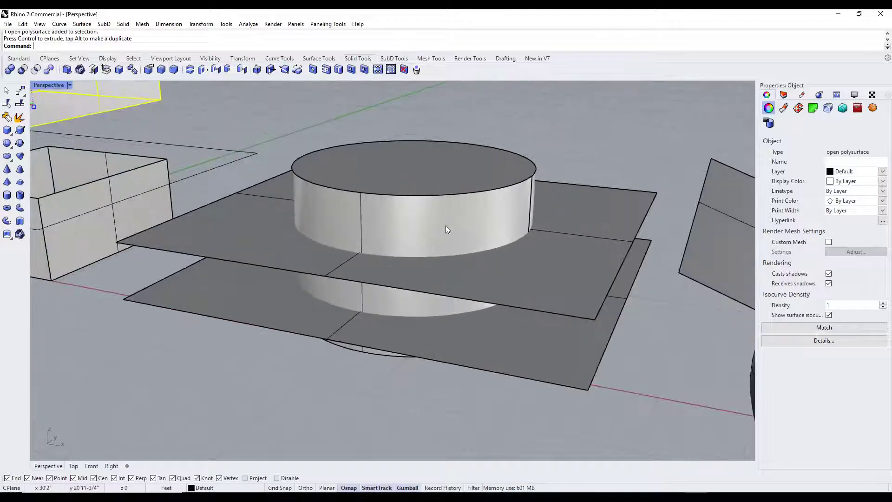
right_drag(445, 225, 449, 225)
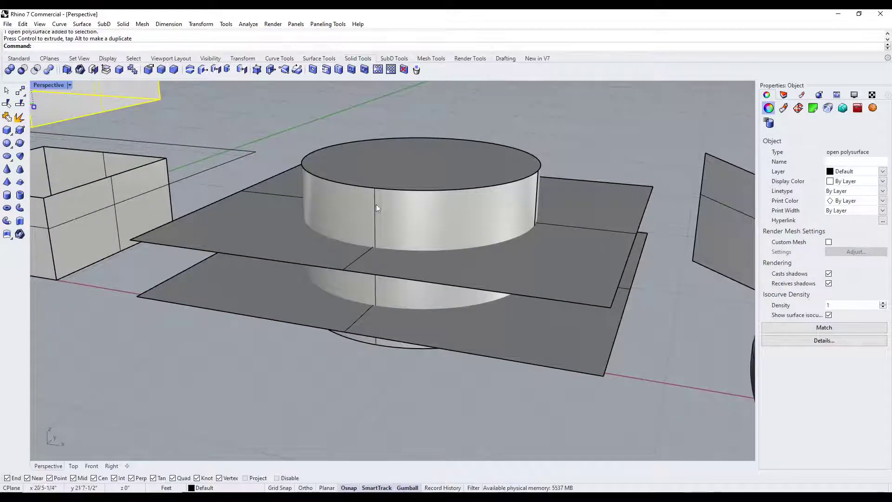
click(417, 208)
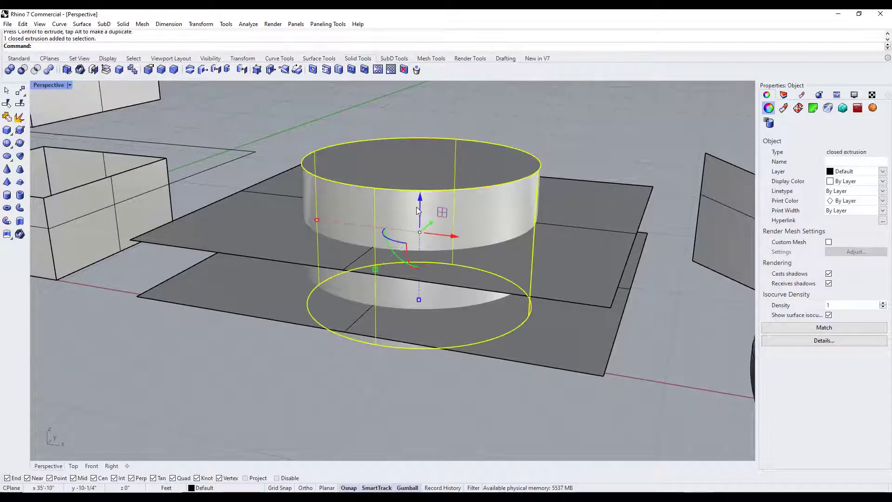
key(Return)
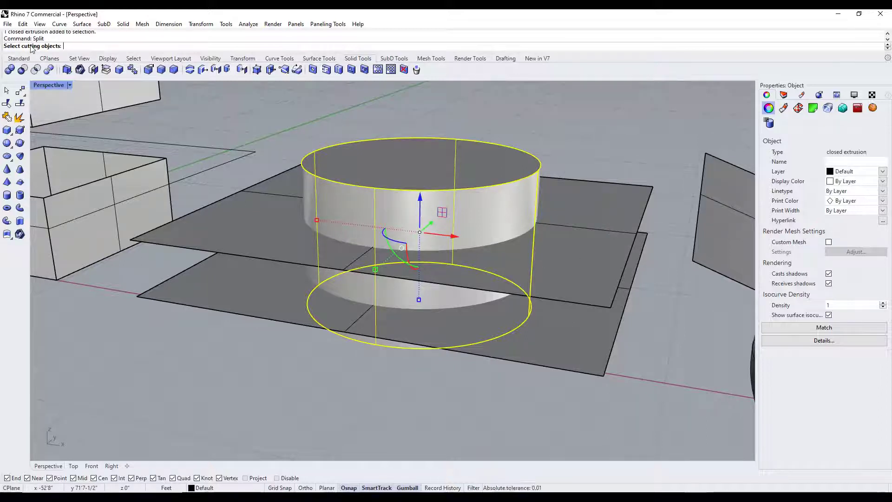
click(616, 218)
click(592, 344)
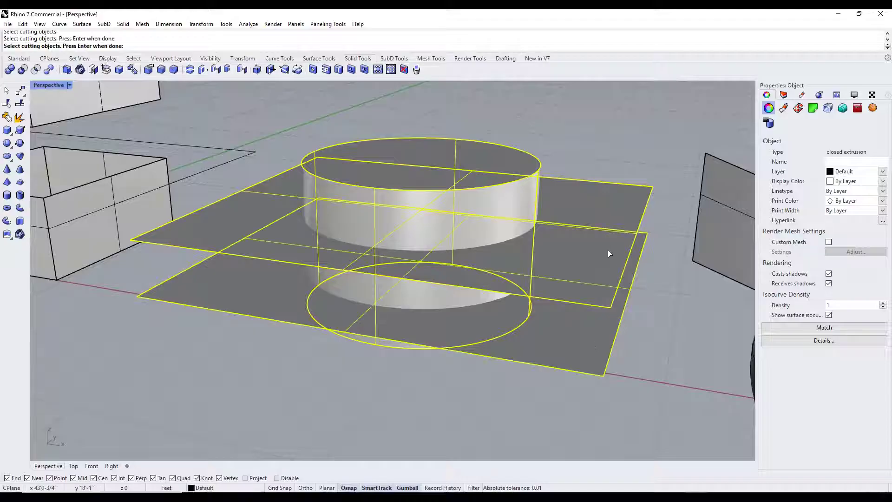
key(Return)
Step: Move both cutting planes back behind the cylinder along the Y axis, clear of its pieces
scroll(486, 266, down, 3)
right_drag(486, 266, 484, 254)
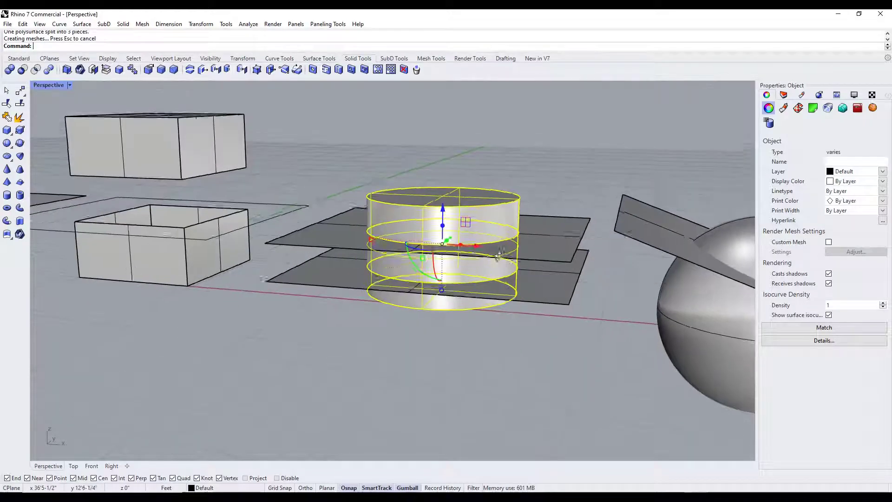
click(509, 255)
right_drag(486, 218, 433, 276)
drag(457, 217, 648, 94)
scroll(560, 162, down, 2)
scroll(559, 161, down, 2)
click(543, 235)
drag(504, 208, 632, 119)
Step: Slide the cylinder's middle section out from between the upper and lower sections along the Y axis
right_drag(479, 255, 491, 199)
scroll(592, 135, up, 8)
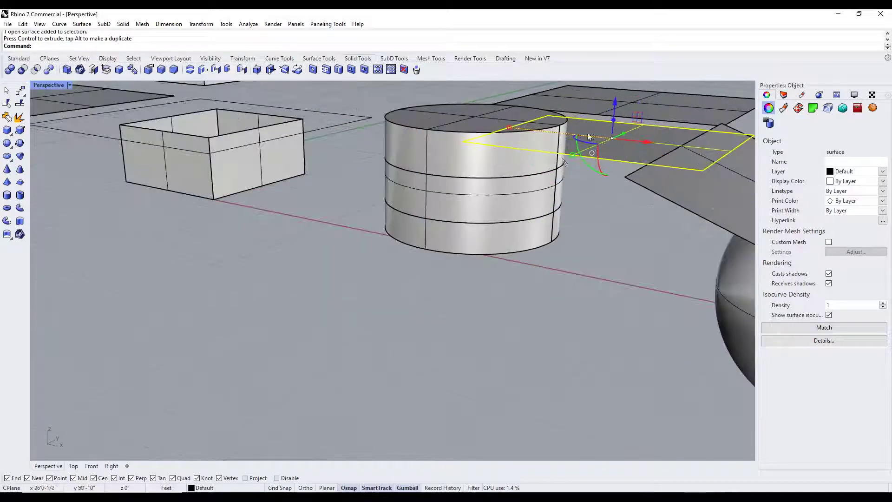
click(476, 204)
drag(473, 176, 409, 205)
right_drag(419, 232, 395, 246)
Step: Extrude the tilted plane crossing the sphere straight down into a solid slab
scroll(395, 246, down, 9)
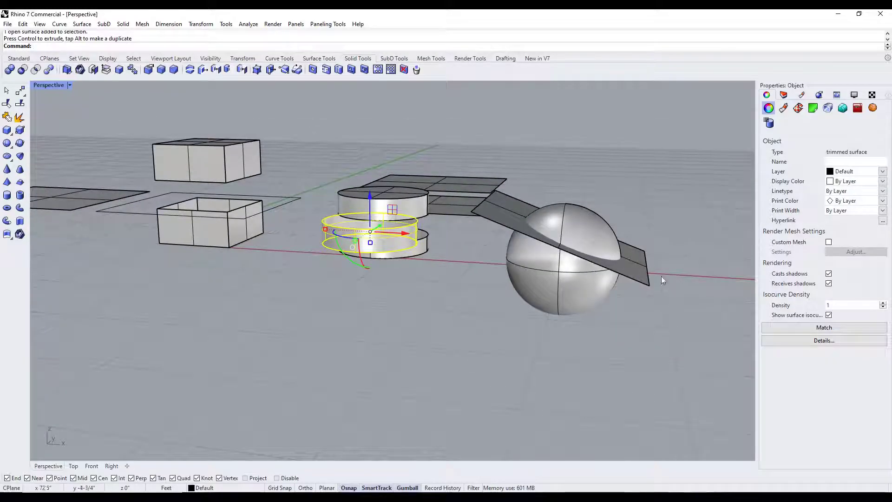
click(635, 267)
scroll(634, 230, down, 2)
scroll(637, 234, up, 3)
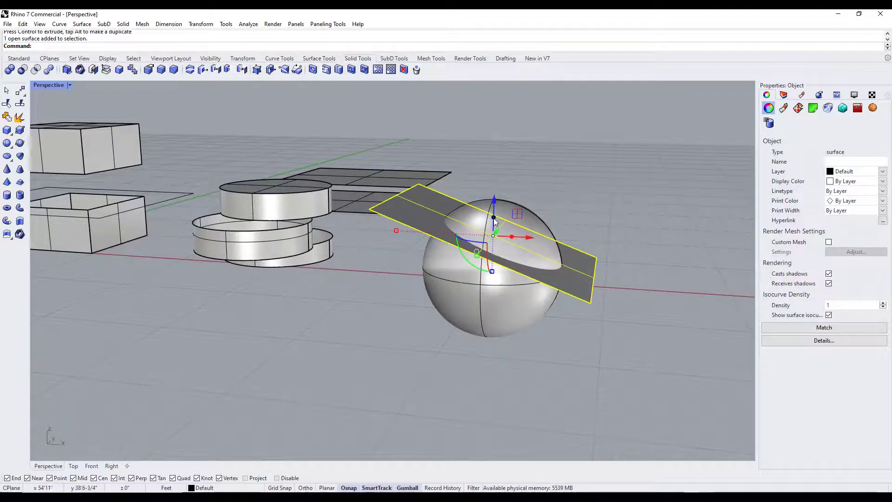
drag(496, 221, 497, 278)
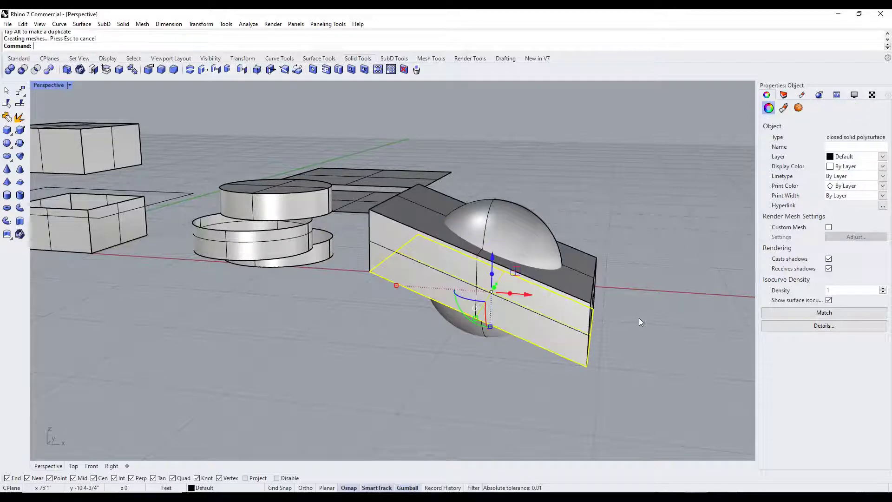
Step: Split the sphere using the tilted solid slab as the cutting object
right_drag(574, 309, 543, 290)
click(518, 249)
text(Split)
key(Return)
right_drag(517, 245, 566, 391)
click(596, 283)
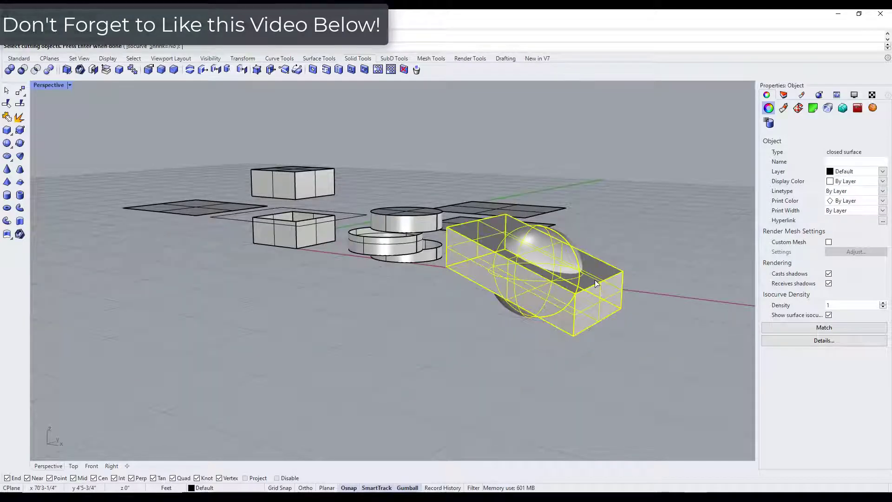
key(Return)
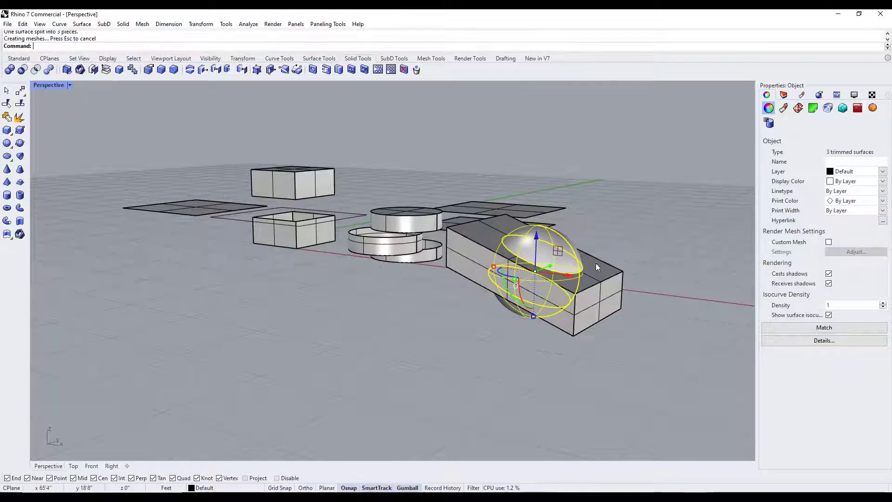
Step: Move the slab forward clear of the sphere and pull the sphere's middle band out from between its two caps
right_drag(620, 263, 589, 274)
click(589, 278)
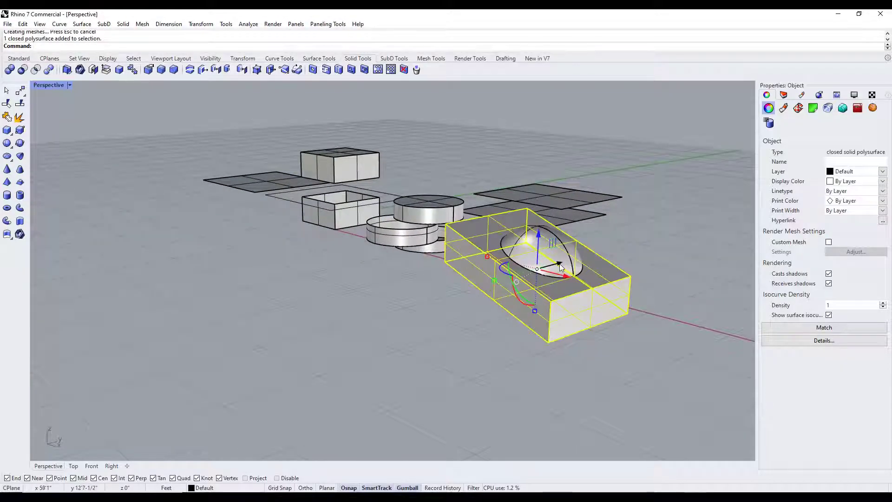
drag(560, 263, 419, 305)
click(669, 254)
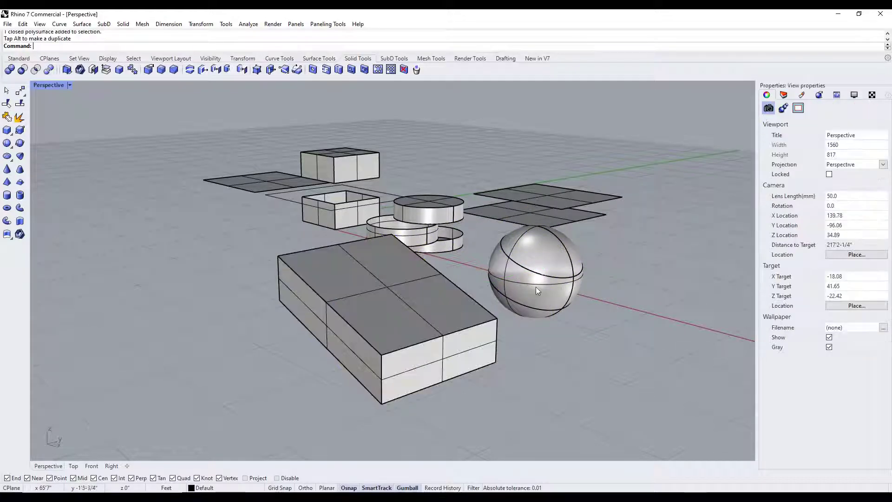
click(534, 287)
drag(559, 265, 624, 249)
mouse_move(613, 266)
right_down()
mouse_move(601, 268)
mouse_move(653, 248)
mouse_move(612, 250)
mouse_move(597, 270)
right_up()
scroll(660, 231, up, 5)
scroll(598, 270, down, 5)
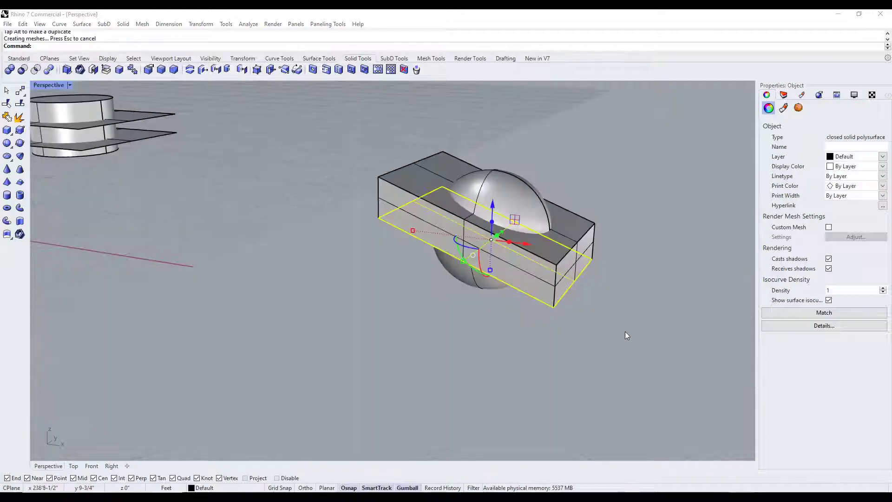
Step: Duplicate the intact tilted slab and sphere together, placing the copy behind the original pair along the Y axis
click(613, 312)
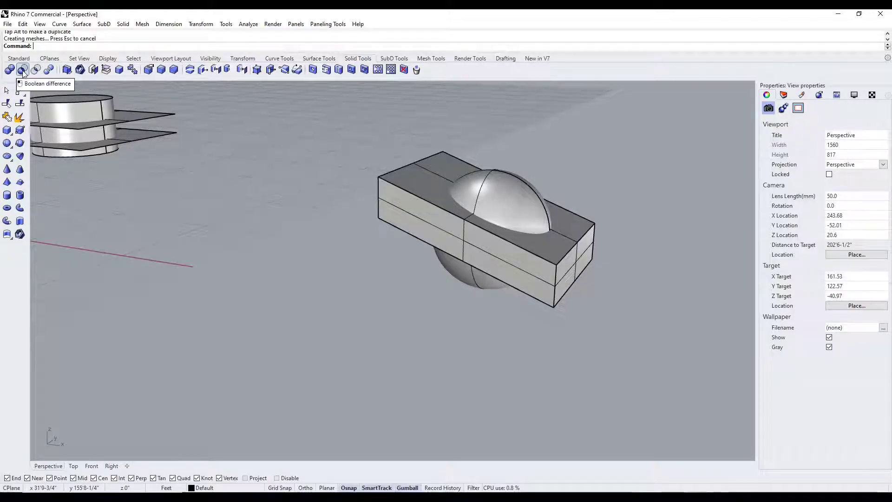
click(483, 233)
scroll(486, 229, down, 3)
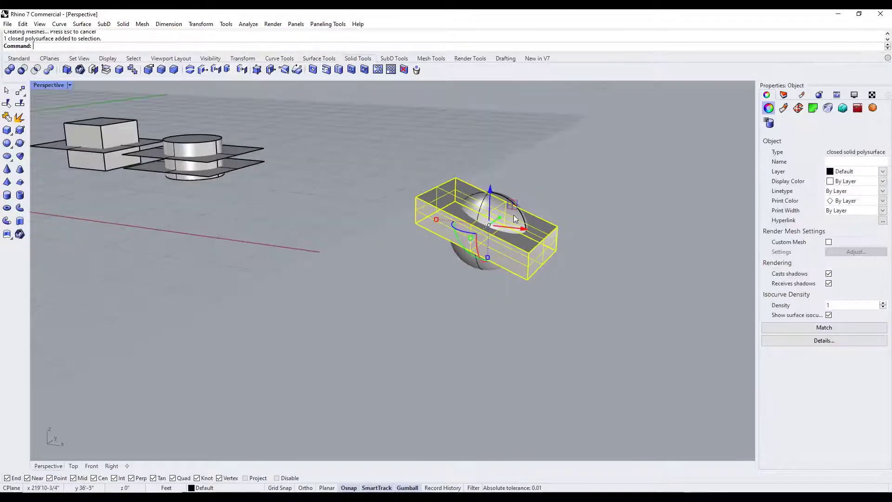
click(514, 216)
shift+click(522, 255)
right_drag(512, 223, 467, 237)
alt+drag(506, 221, 630, 173)
right_drag(594, 253, 600, 251)
scroll(599, 250, up, 5)
mouse_move(469, 218)
right_down()
mouse_move(460, 219)
mouse_move(483, 216)
right_up()
shift+right_drag(548, 200, 479, 259)
scroll(478, 259, up, 2)
click(333, 182)
Step: Run a Boolean Intersection on the front pair, with the sphere as the first set and the slab as the second
scroll(373, 205, down, 4)
right_drag(373, 205, 382, 182)
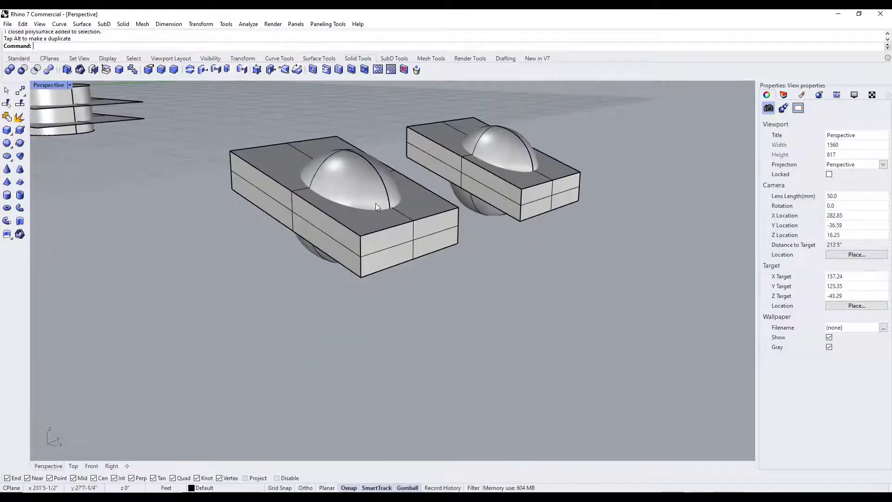
click(347, 222)
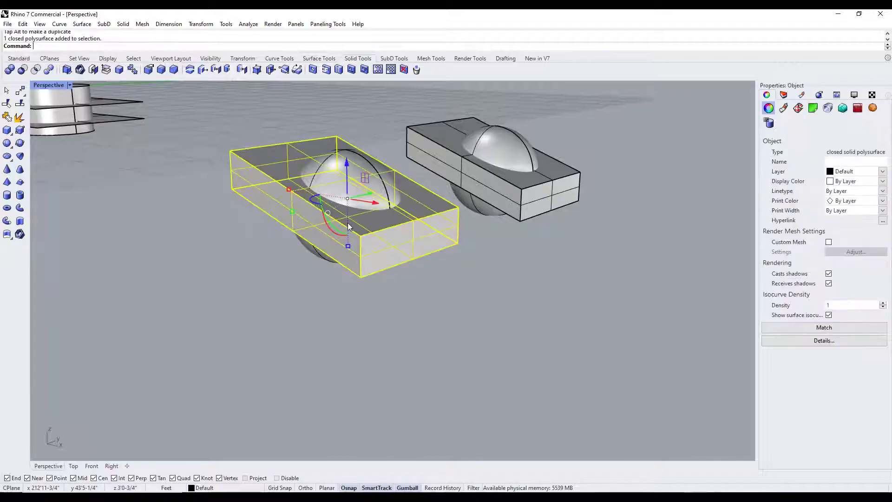
click(374, 136)
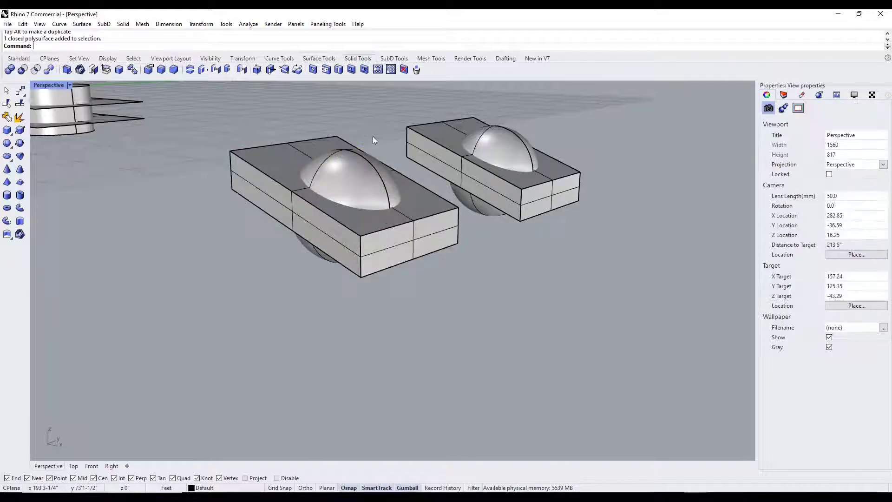
click(36, 71)
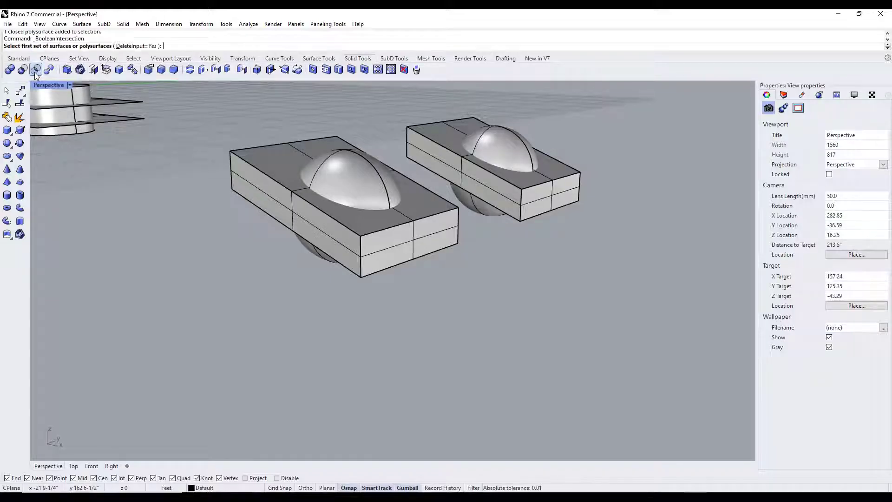
click(368, 181)
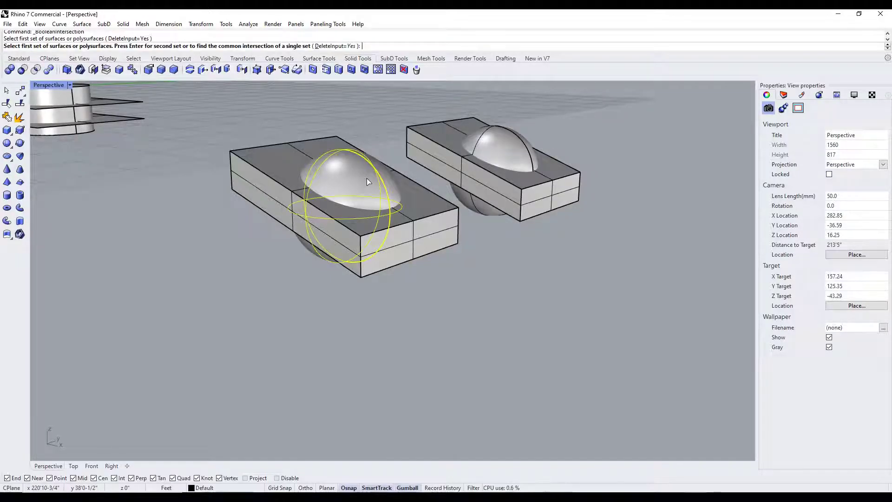
key(Return)
click(428, 214)
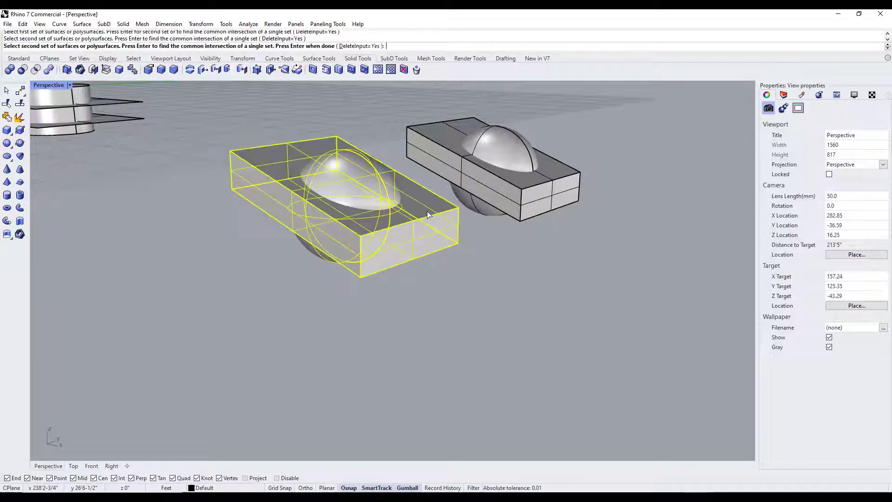
key(Return)
scroll(373, 204, up, 2)
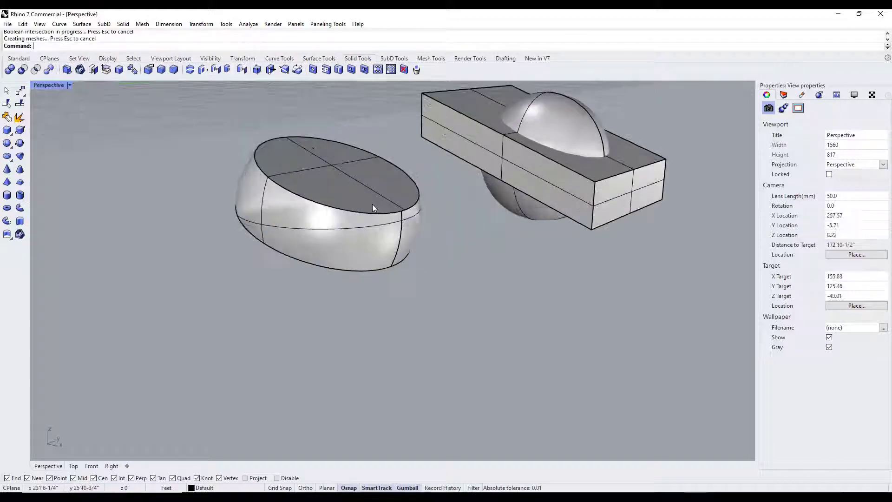
Step: Run a Boolean Difference on the rear pair, subtracting the tilted slab from the sphere with the input objects deleted
mouse_move(372, 205)
right_down()
mouse_move(385, 206)
mouse_move(373, 204)
right_up()
scroll(355, 205, up, 2)
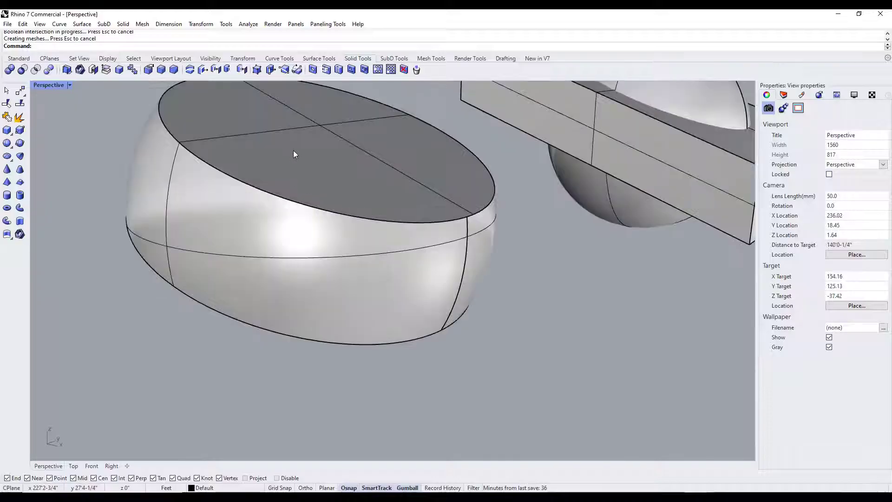
scroll(293, 154, down, 2)
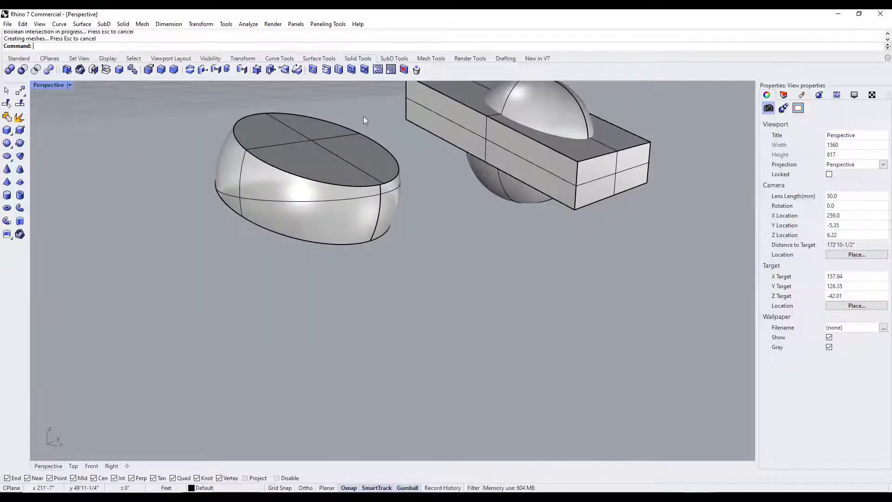
scroll(321, 212, down, 4)
scroll(465, 158, up, 4)
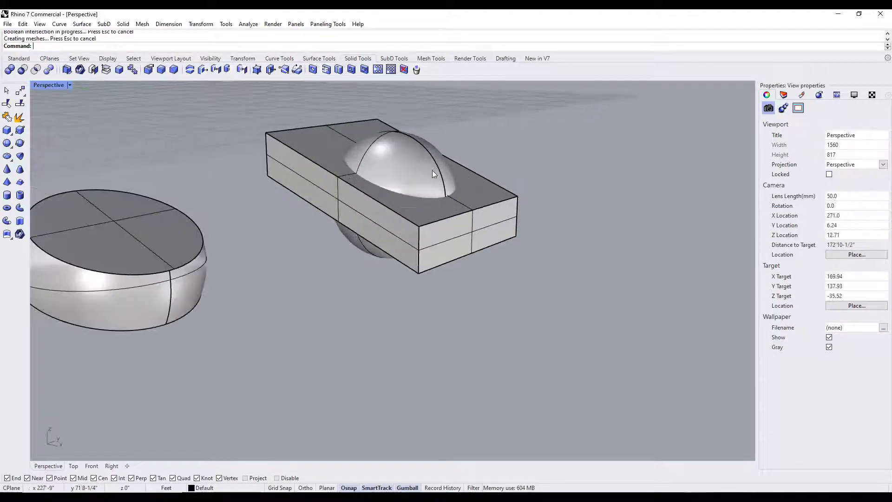
click(440, 167)
click(532, 149)
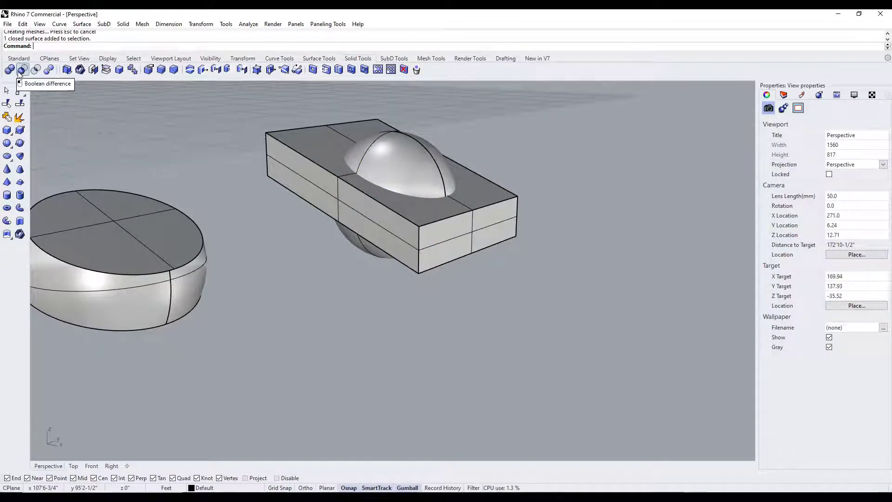
click(22, 71)
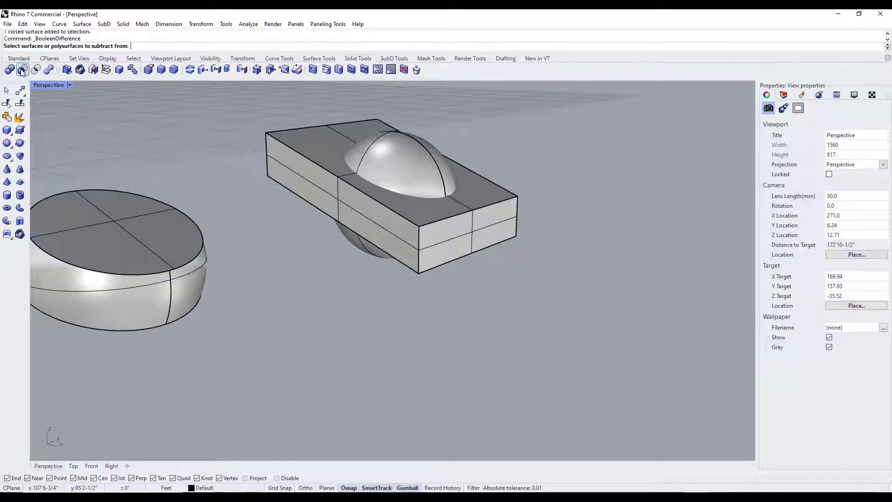
click(401, 158)
key(Return)
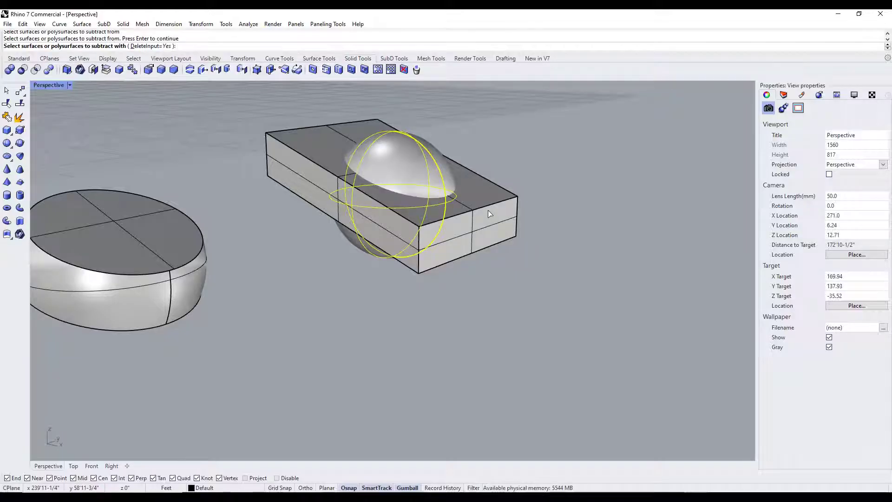
click(490, 213)
key(Return)
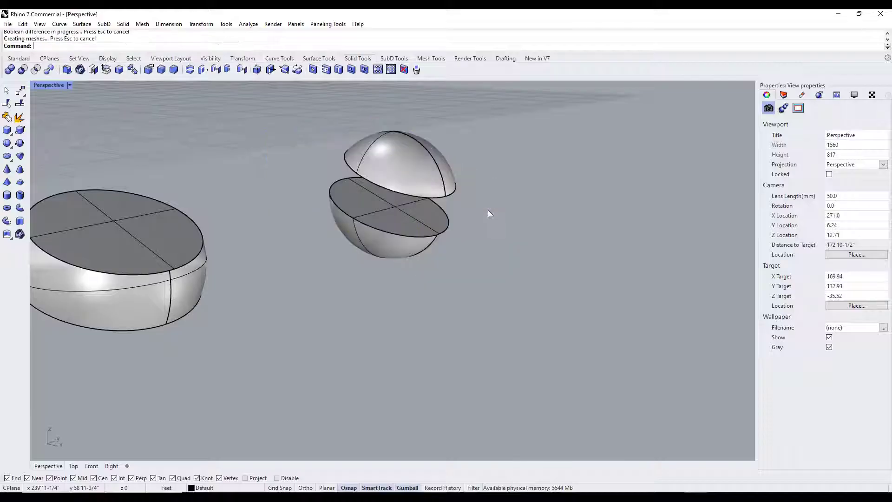
Step: Examine the Boolean Difference and Intersection results from several angles and compare them with the earlier split box, cylinder and sphere
mouse_move(488, 211)
right_down()
mouse_move(474, 205)
mouse_move(479, 220)
right_up()
scroll(415, 151, down, 2)
scroll(413, 141, up, 2)
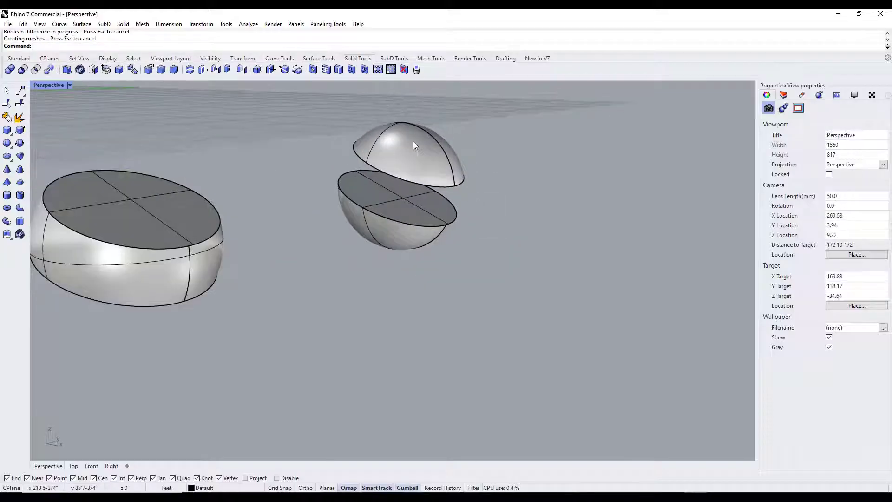
scroll(428, 149, down, 5)
scroll(111, 155, down, 3)
scroll(111, 156, up, 2)
shift+right_drag(239, 150, 320, 160)
scroll(199, 161, up, 6)
right_drag(199, 161, 200, 172)
scroll(199, 175, down, 5)
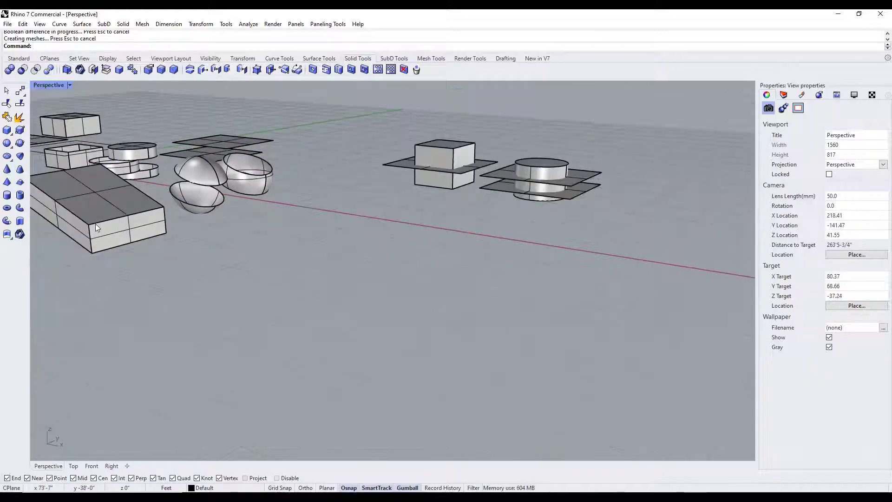
scroll(95, 219, down, 3)
scroll(336, 244, up, 5)
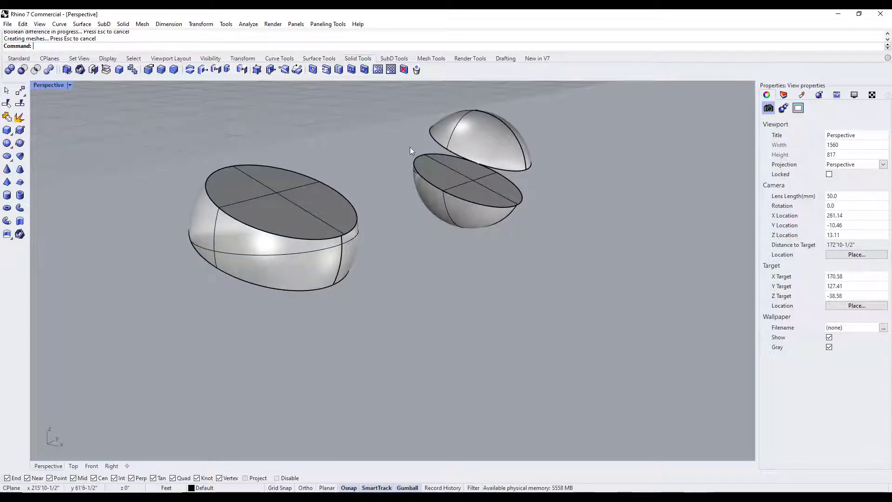
right_drag(541, 163, 519, 177)
scroll(470, 177, down, 2)
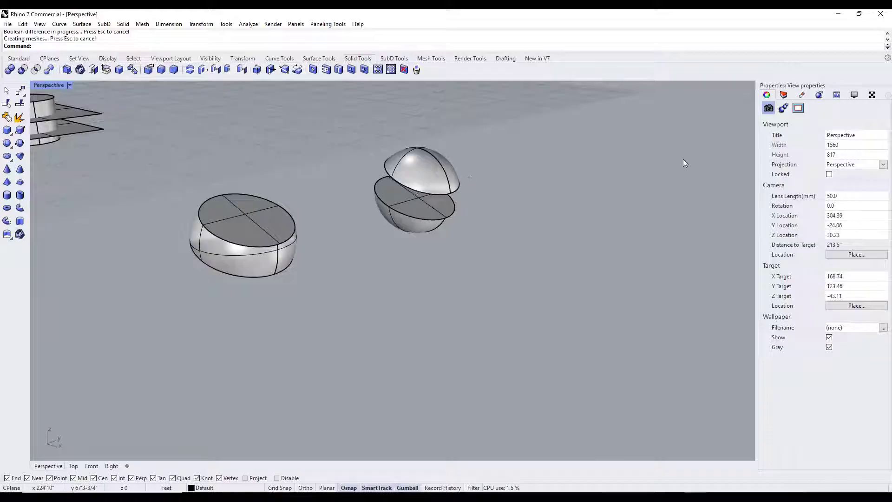